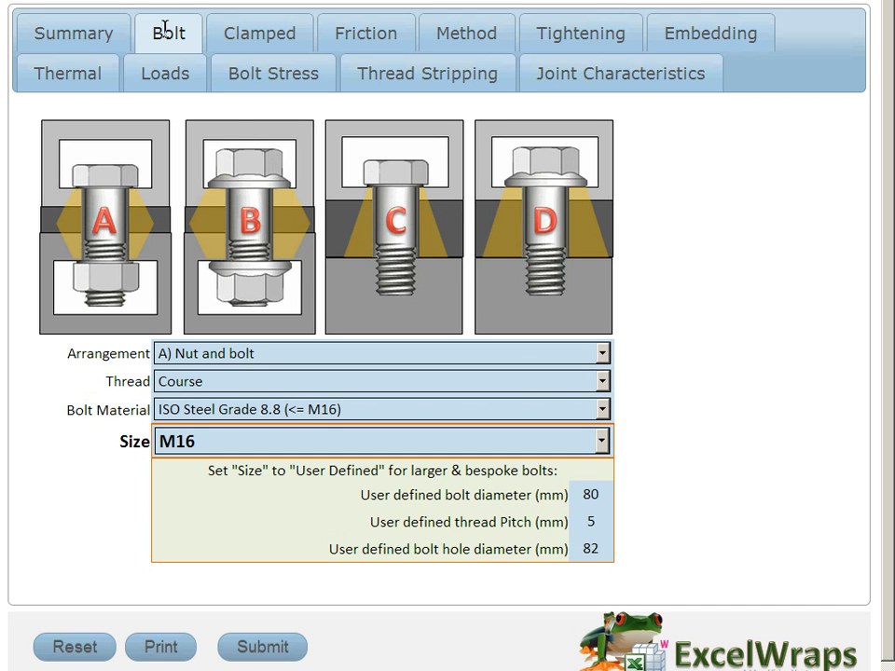
Step: Review the joint arrangement, thread type and material lists, keeping Nut and bolt, Course thread and the material
left_click(602, 357)
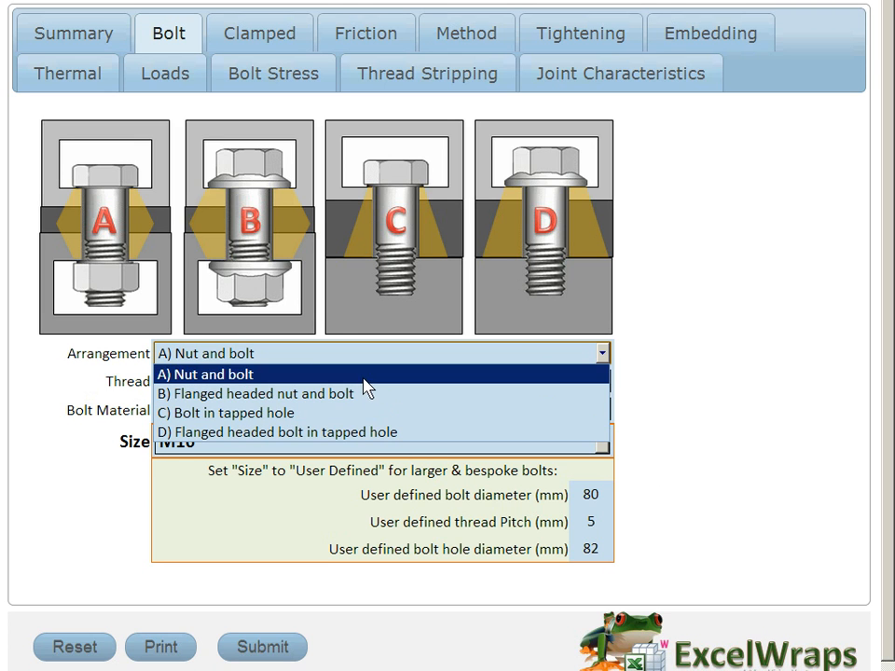
left_click(122, 240)
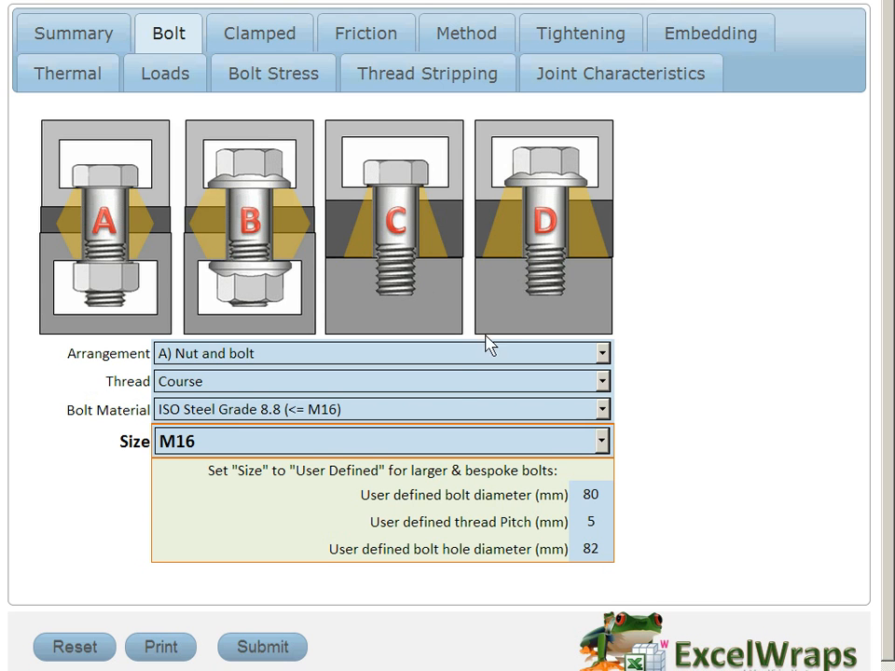
left_click(451, 384)
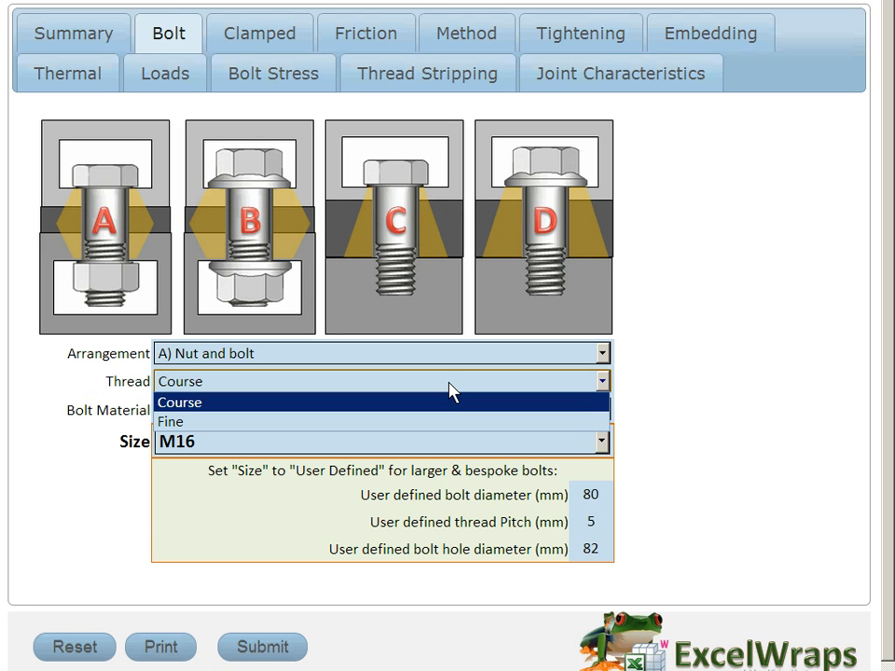
left_click(451, 388)
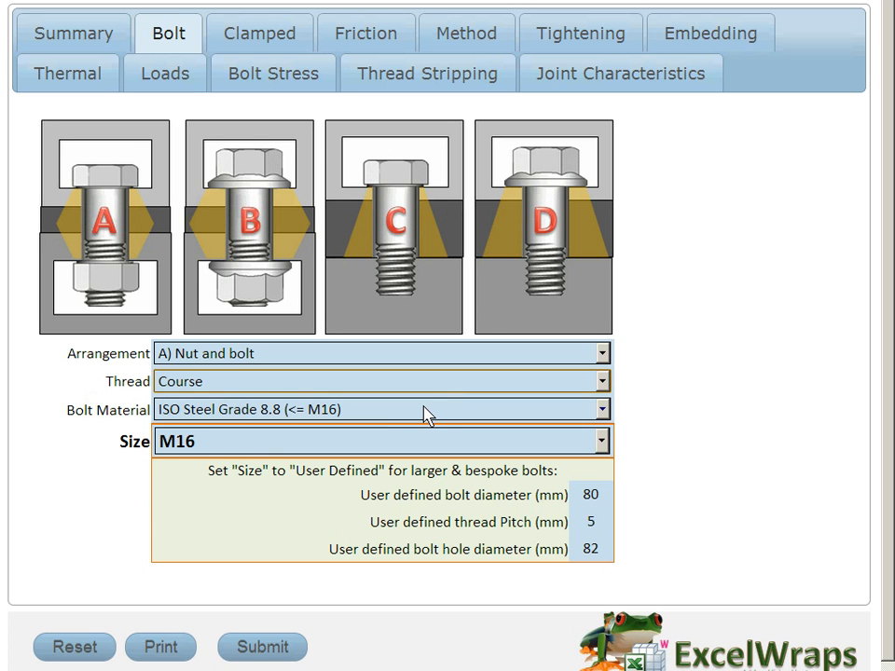
left_click(427, 410)
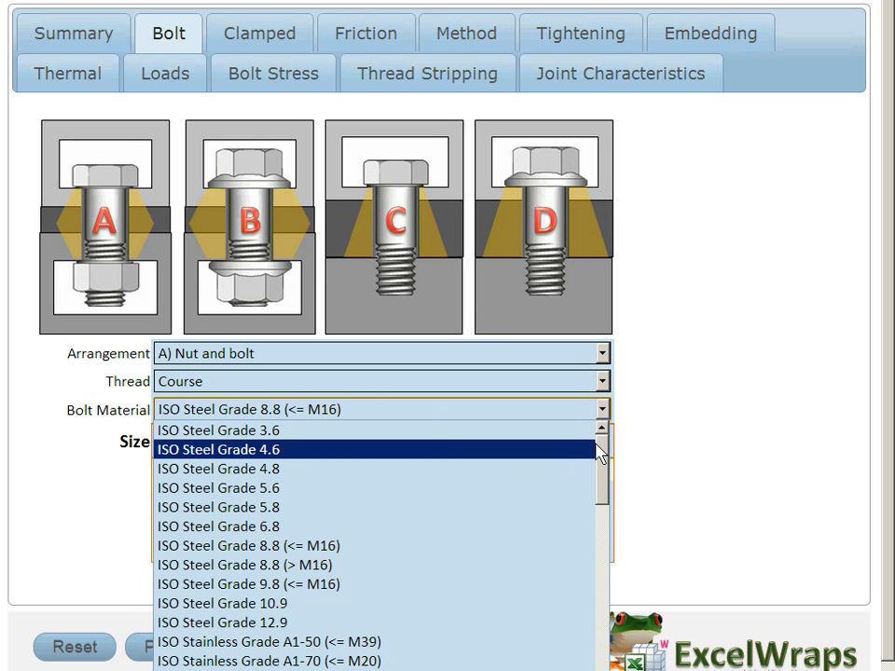
mouse_move(601, 452)
left_mouse_down()
mouse_move(615, 657)
mouse_move(603, 438)
left_mouse_up()
left_click(513, 413)
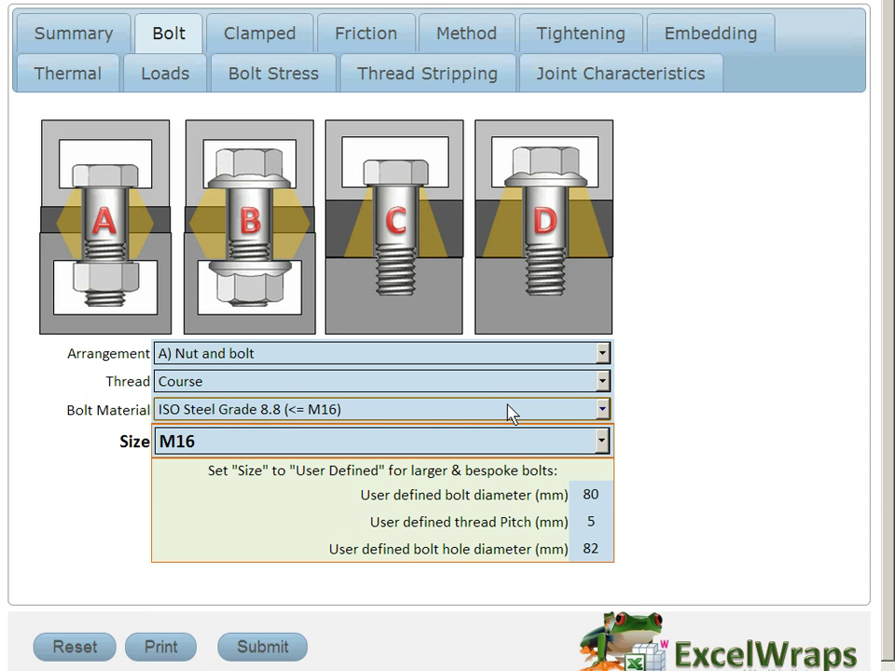
Step: Set the bolt Size to User Defined so the 80 mm diameter, 5 mm pitch and 82 mm hole apply
left_click(553, 441)
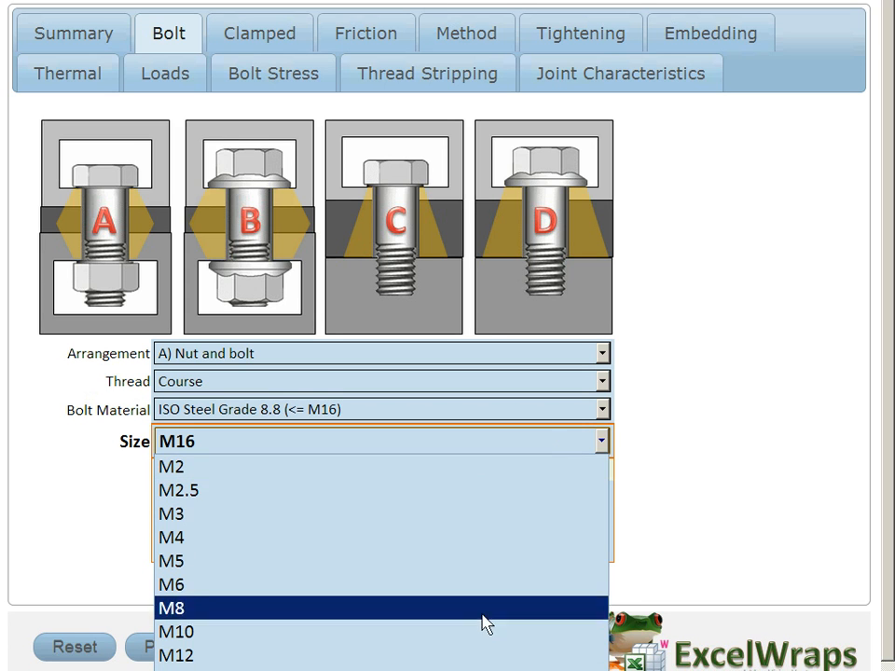
left_click(413, 445)
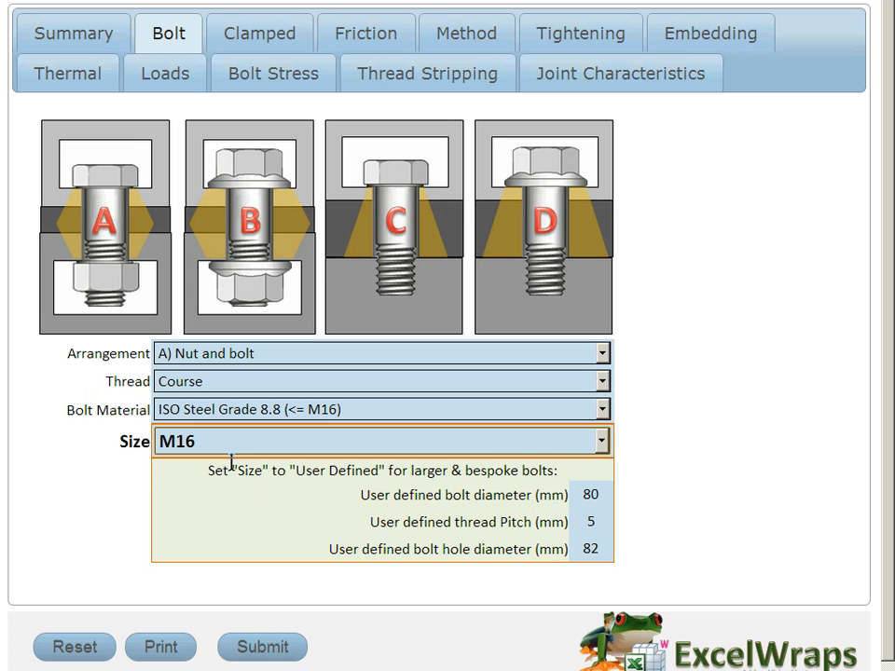
left_click(600, 442)
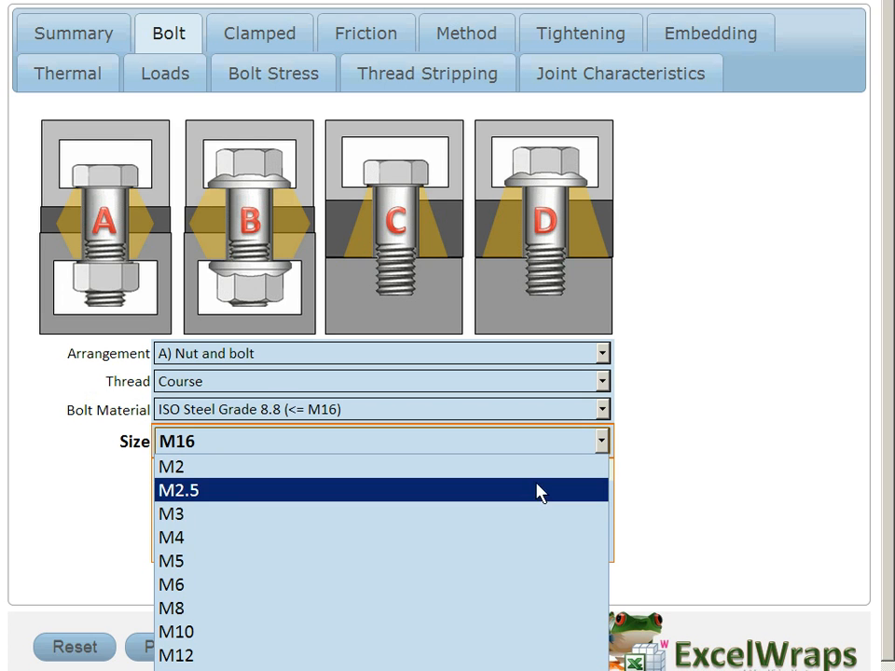
key("End")
key("Return")
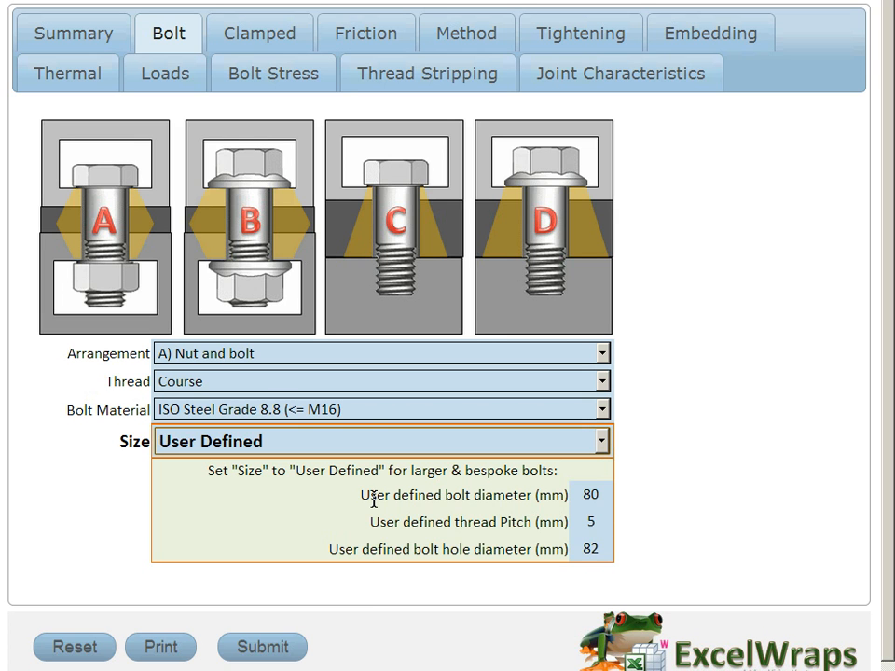